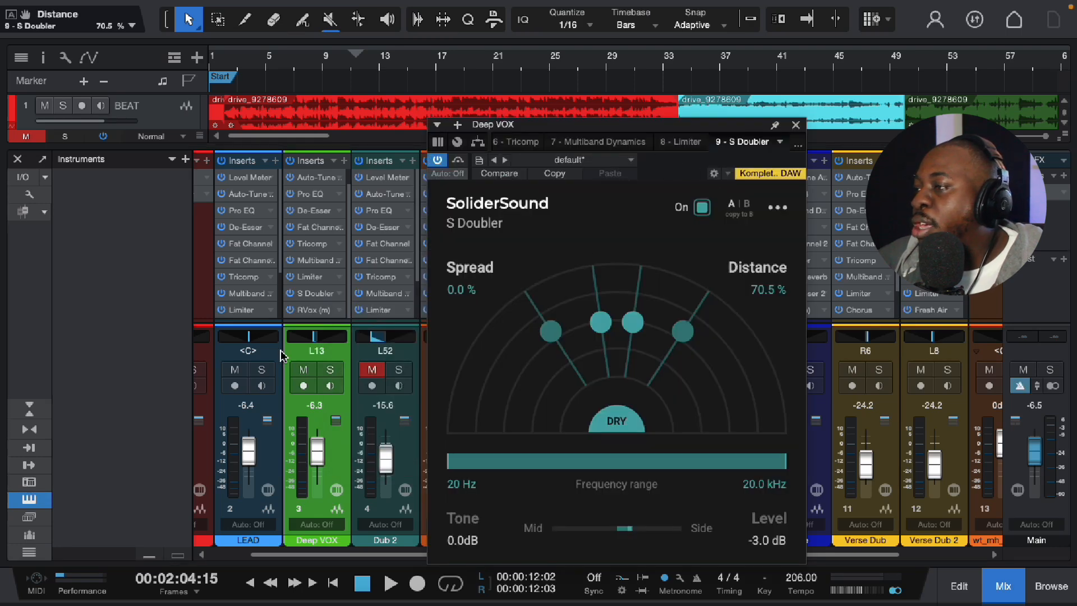
# Move the S Doubler window on Deep VOX, try different voice positions, and set both Spread and Distance to 100.0 %.
pyautogui.moveTo(549, 131); pyautogui.dragTo(510, 118)
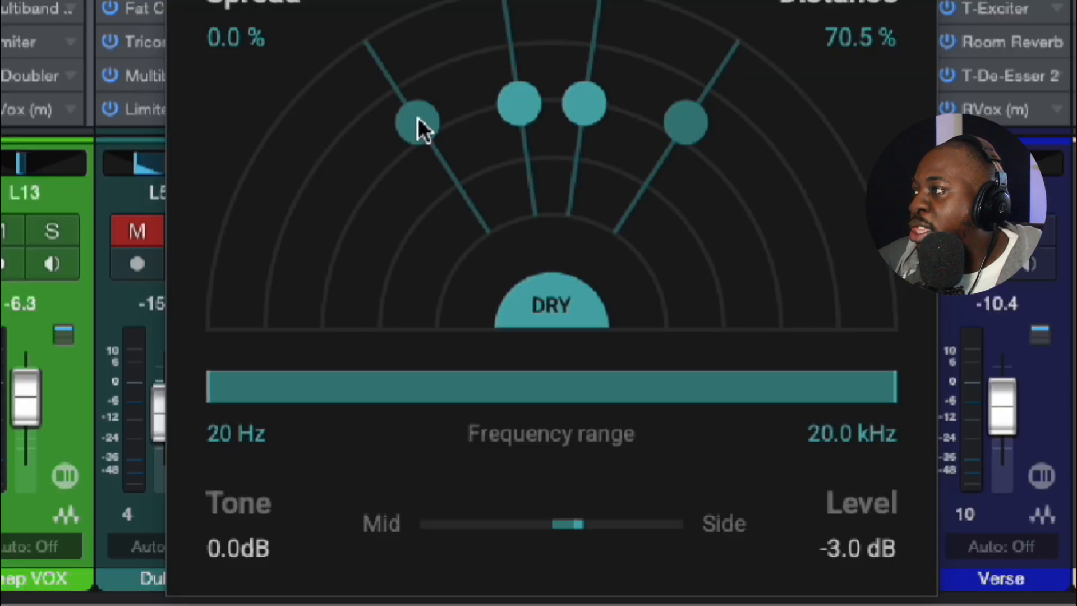
pyautogui.moveTo(510, 318); pyautogui.dragTo(496, 448)
pyautogui.moveTo(388, 384); pyautogui.dragTo(309, 408)
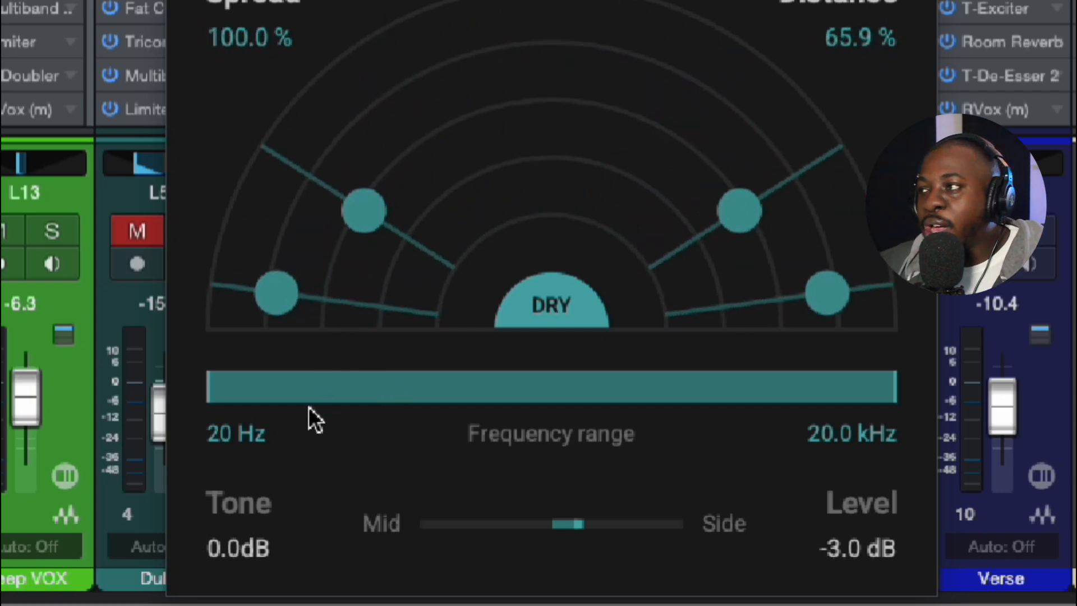
pyautogui.moveTo(378, 223); pyautogui.dragTo(427, 239)
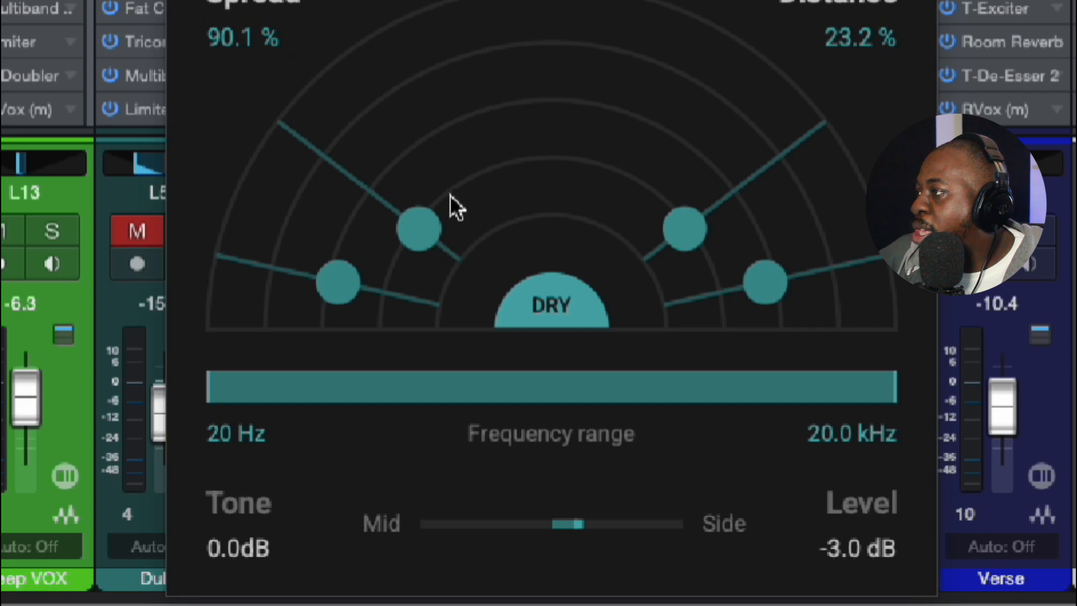
pyautogui.moveTo(391, 231); pyautogui.dragTo(265, 142)
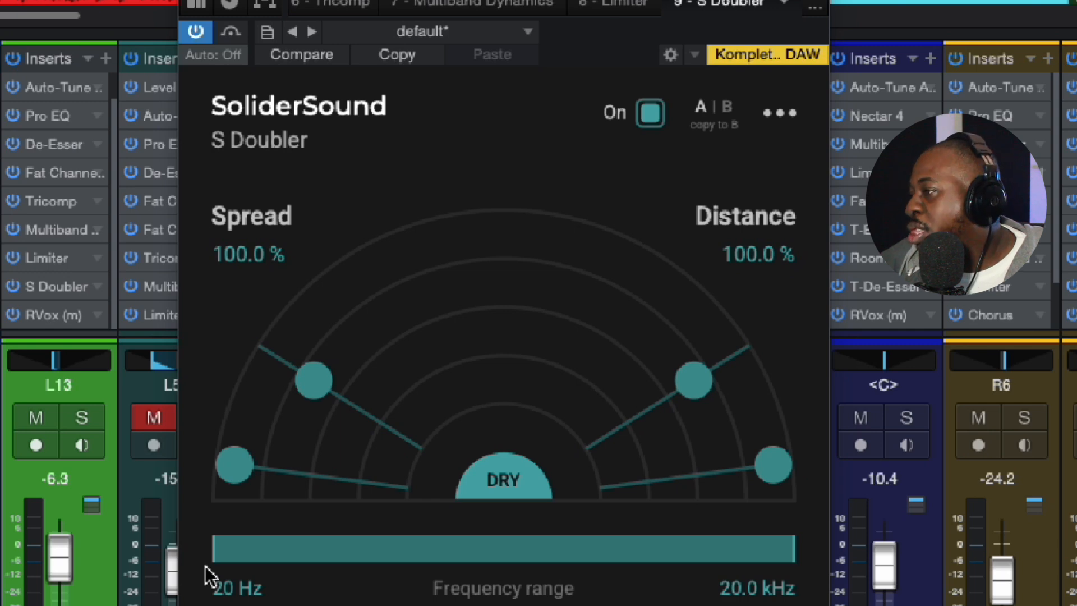
# Narrow S Doubler's frequency range from both ends and restore the full range of 20 Hz to 20.0 kHz.
pyautogui.moveTo(218, 559); pyautogui.dragTo(305, 567)
pyautogui.moveTo(239, 578); pyautogui.dragTo(459, 576)
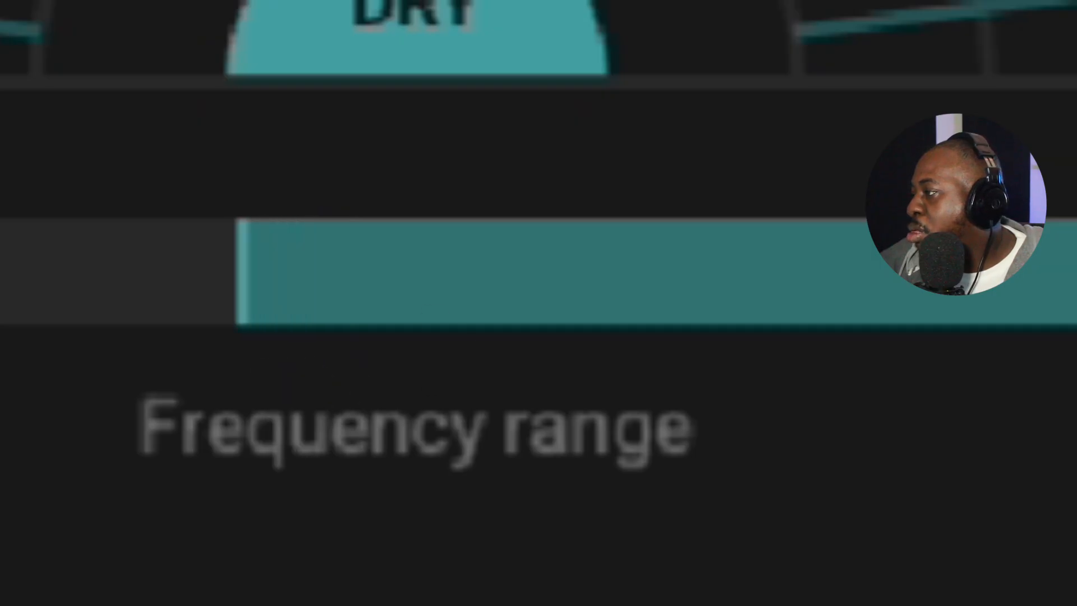
pyautogui.moveTo(1074, 359); pyautogui.dragTo(650, 364)
pyautogui.moveTo(228, 314); pyautogui.dragTo(62, 313)
pyautogui.moveTo(650, 314); pyautogui.dragTo(755, 317)
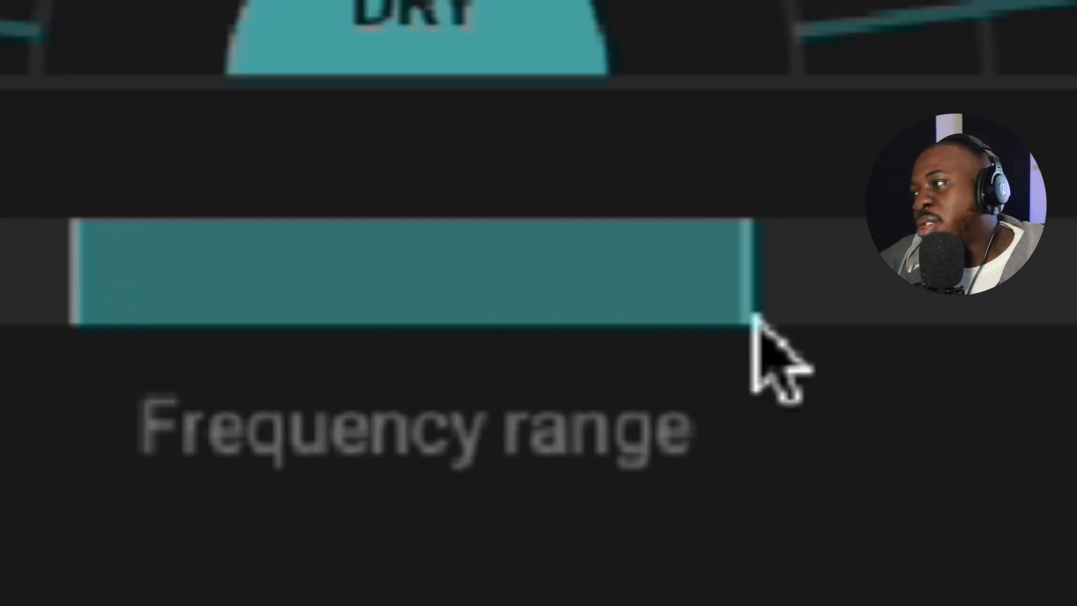
pyautogui.moveTo(757, 252); pyautogui.dragTo(1076, 285)
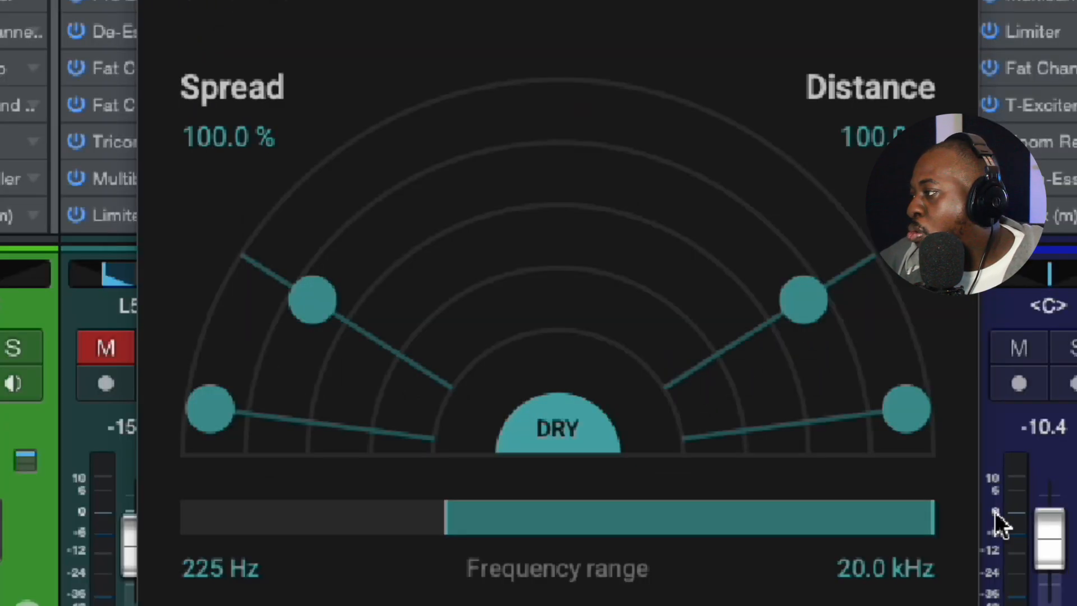
pyautogui.moveTo(447, 515); pyautogui.dragTo(161, 568)
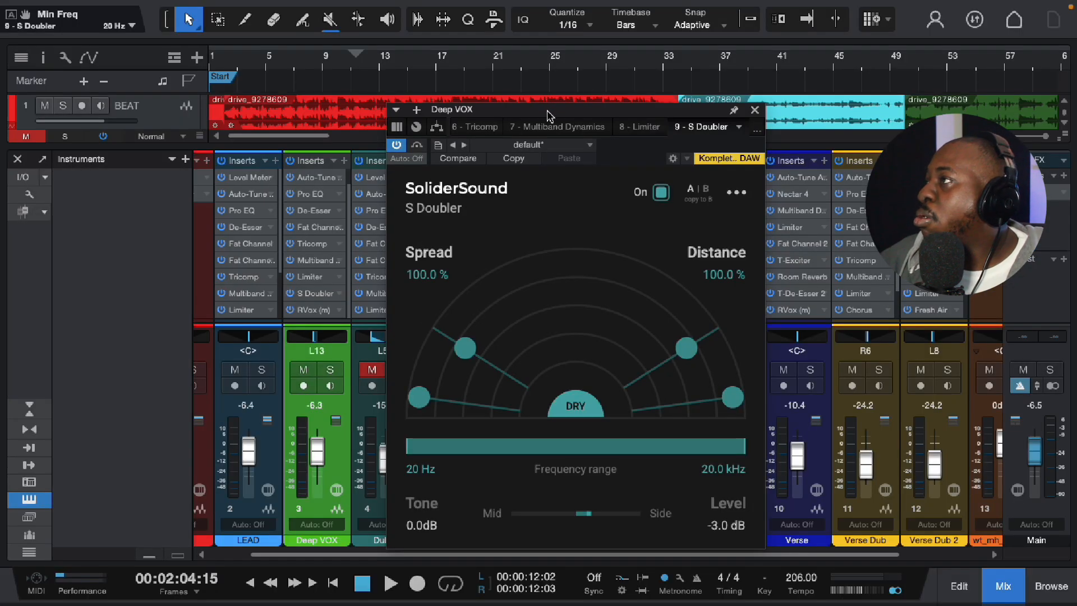
# Raise the Deep VOX channel volume to -2.4 dB and move the S Doubler window clear of the neighbouring channels.
pyautogui.moveTo(548, 116)
pyautogui.mouseDown()
pyautogui.moveTo(586, 130)
pyautogui.moveTo(527, 118)
pyautogui.mouseUp()
pyautogui.moveTo(317, 454); pyautogui.dragTo(317, 448)
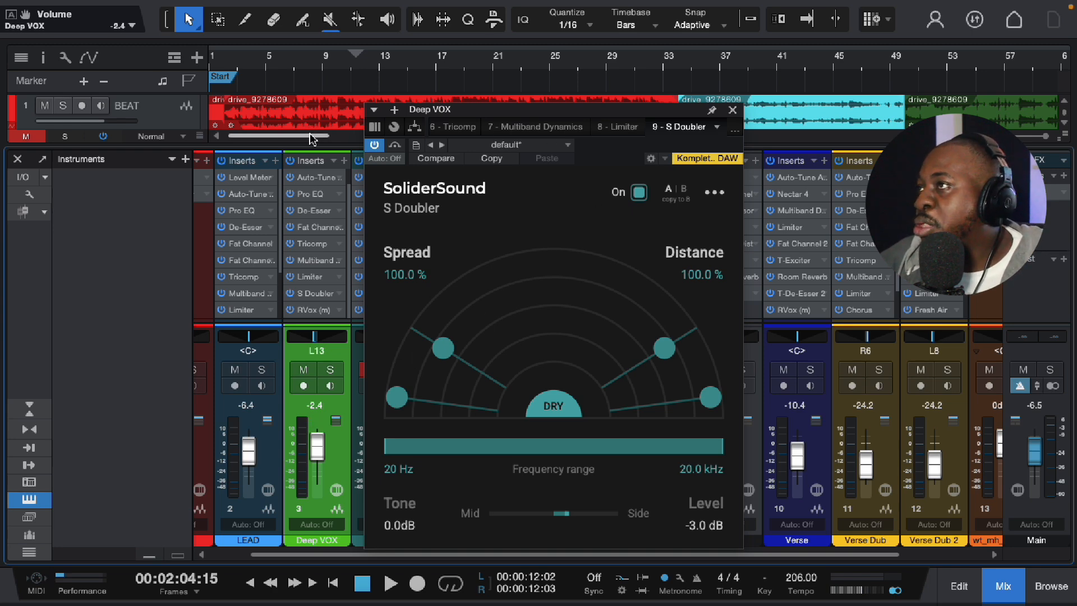
pyautogui.moveTo(698, 116); pyautogui.dragTo(953, 130)
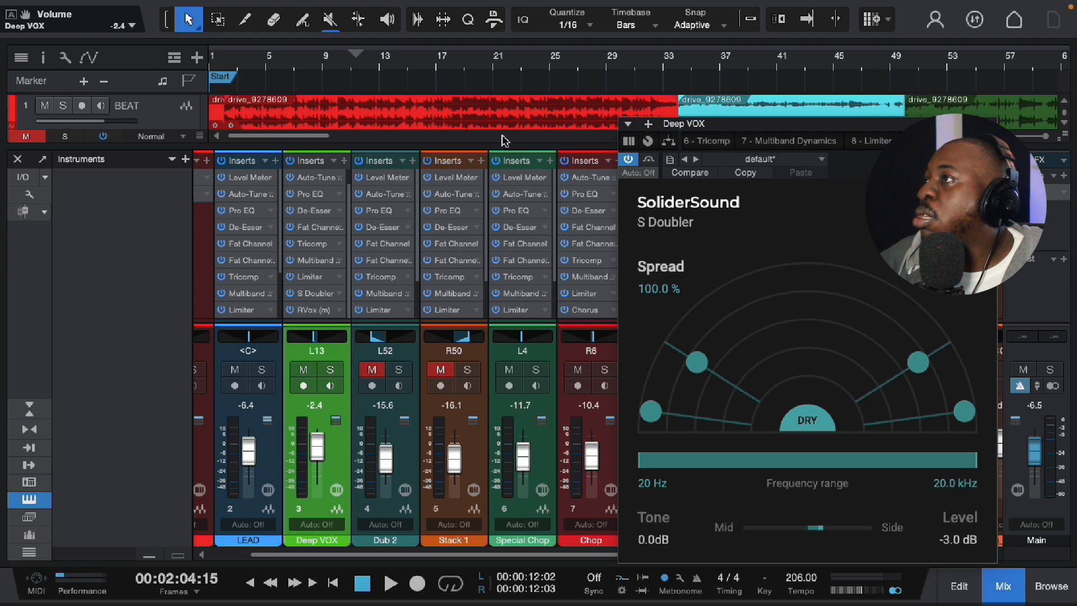
# Enlarge the track area above the mixer and lower the Deep VOX channel volume to about -10.4 dB.
pyautogui.moveTo(468, 147); pyautogui.dragTo(472, 266)
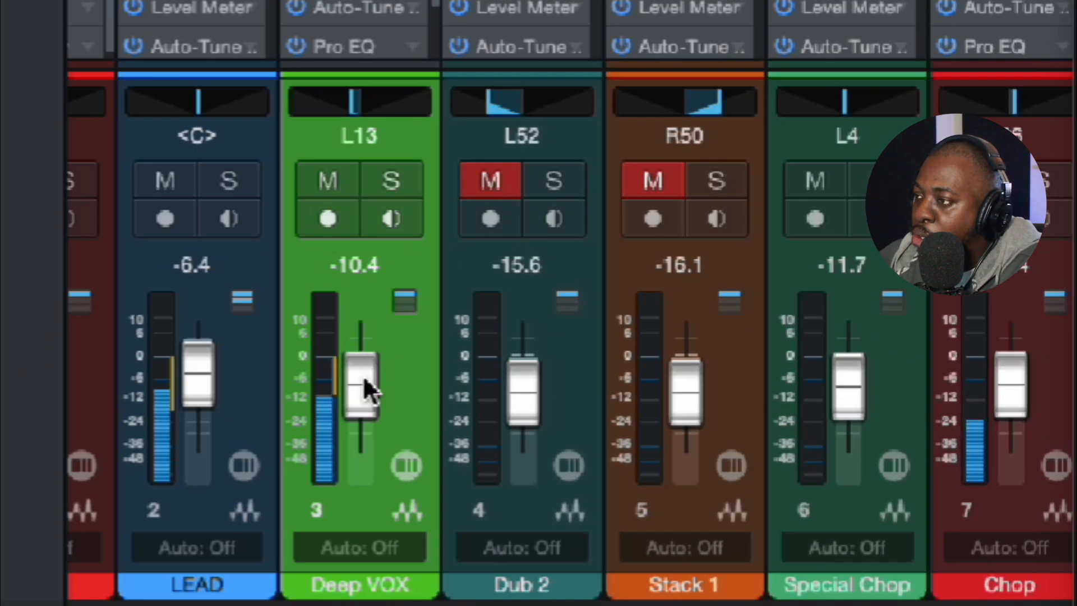
pyautogui.moveTo(317, 453); pyautogui.dragTo(323, 449)
pyautogui.moveTo(378, 369); pyautogui.dragTo(356, 385)
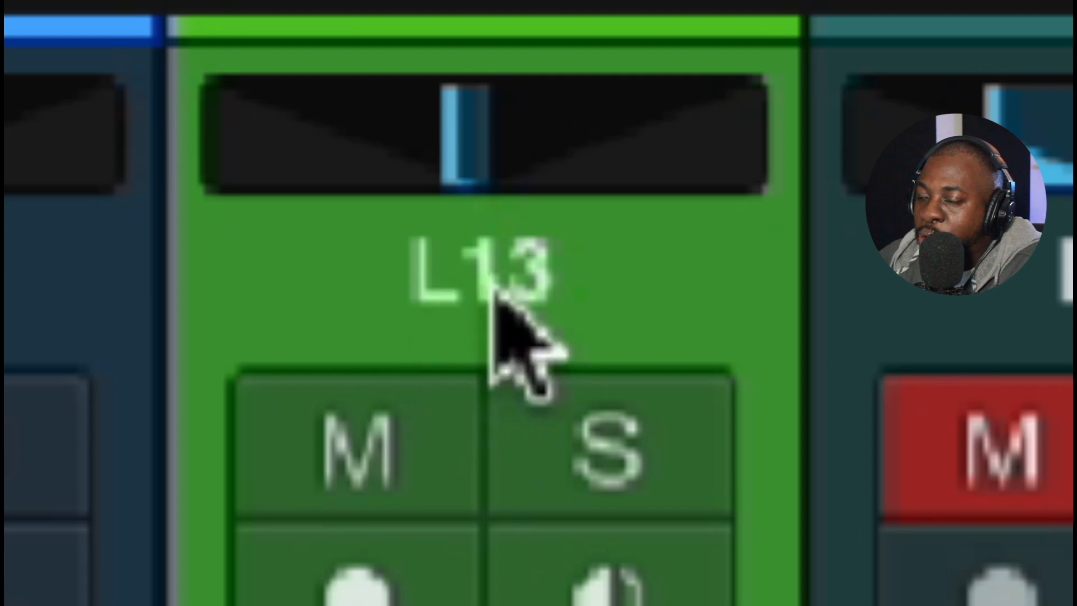
# Set the Deep VOX channel's pan to L4.
pyautogui.doubleClick(543, 302)
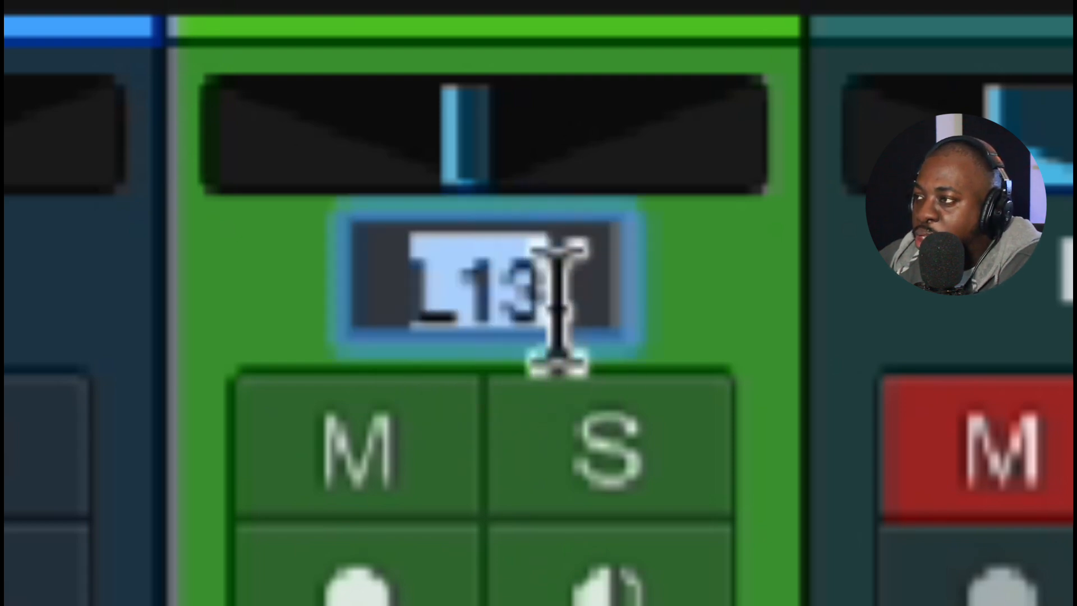
pyautogui.press('BackSpace')
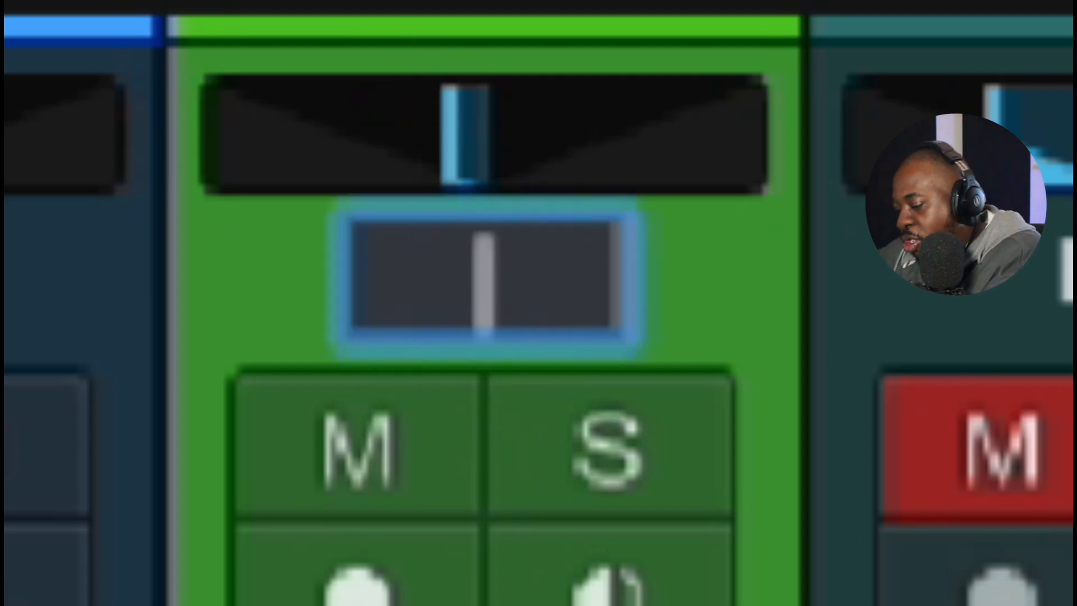
pyautogui.write('L4')
pyautogui.press('Return')
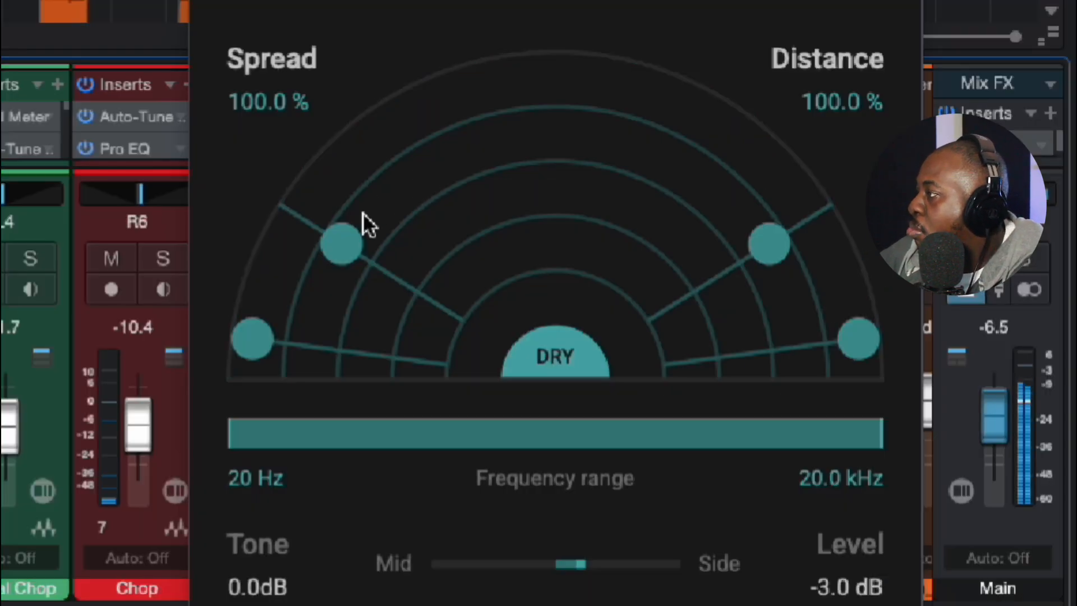
# Narrow S Doubler's Spread to 21.1 % and shift its Mid/Side balance towards Mid to about -29.1 % while auditioning the mix.
pyautogui.moveTo(734, 363); pyautogui.dragTo(751, 340)
pyautogui.moveTo(376, 190); pyautogui.dragTo(480, 130)
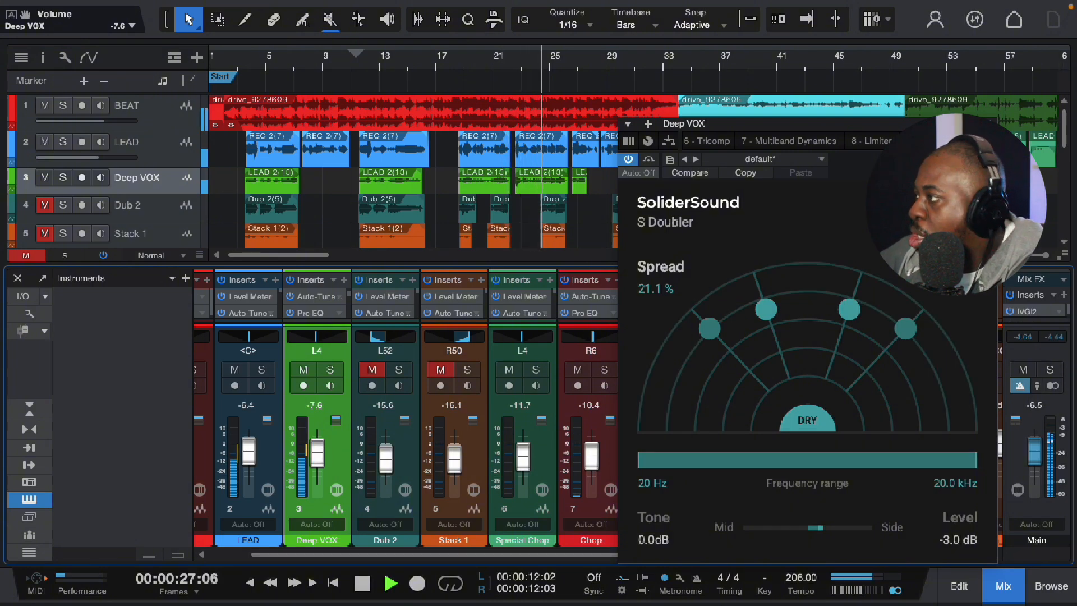
pyautogui.press('space')
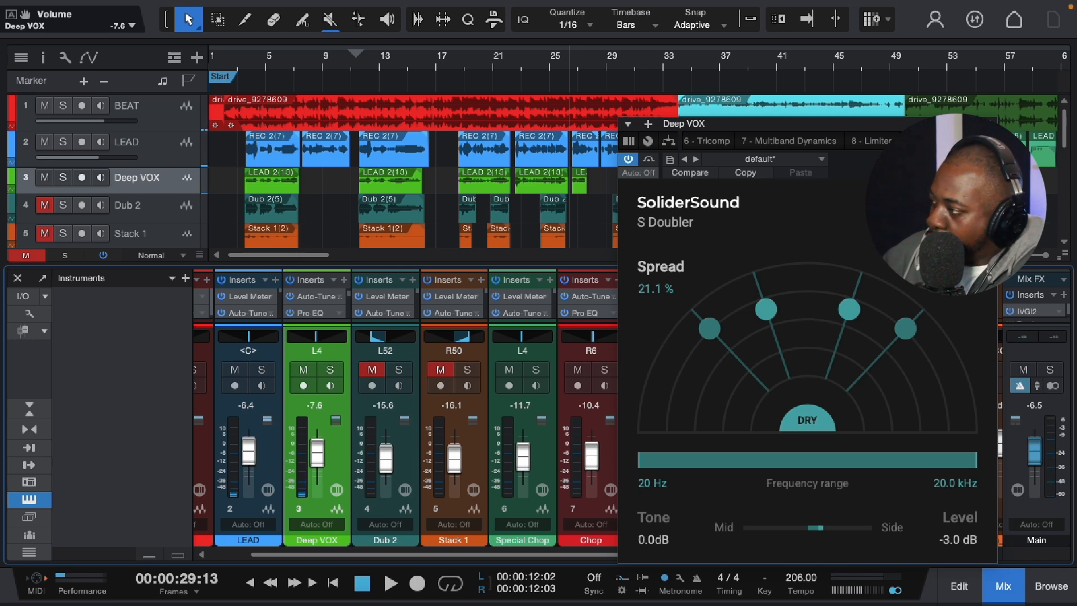
pyautogui.press('space')
pyautogui.moveTo(806, 533); pyautogui.dragTo(732, 532)
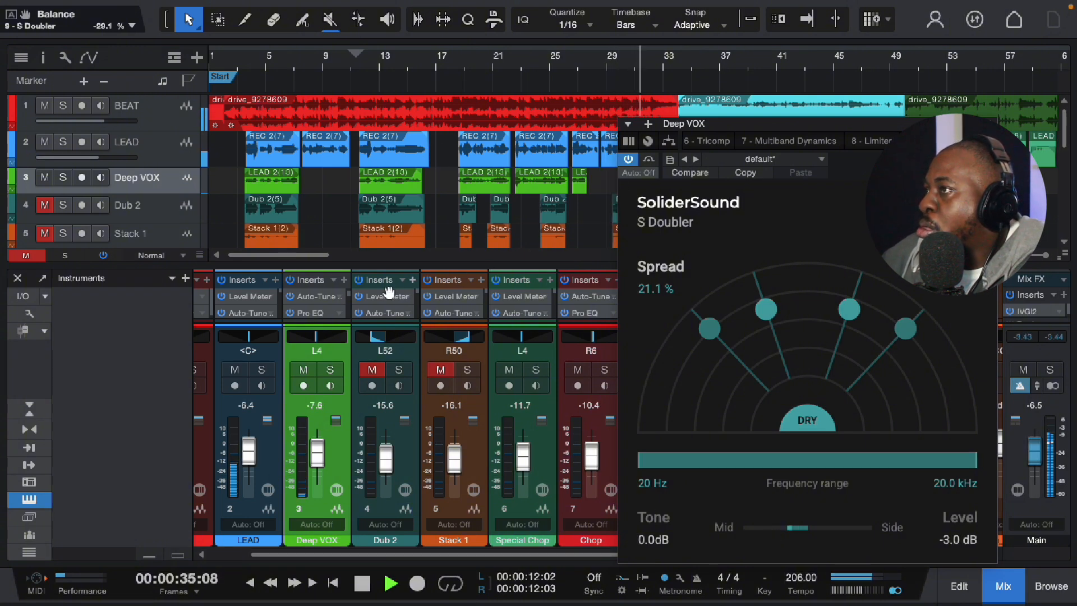
# Lower the Deep VOX volume to -13.0 dB and widen S Doubler's Spread to 29.8 % during playback.
pyautogui.moveTo(300, 263)
pyautogui.mouseDown()
pyautogui.moveTo(326, 264)
pyautogui.moveTo(311, 263)
pyautogui.mouseUp()
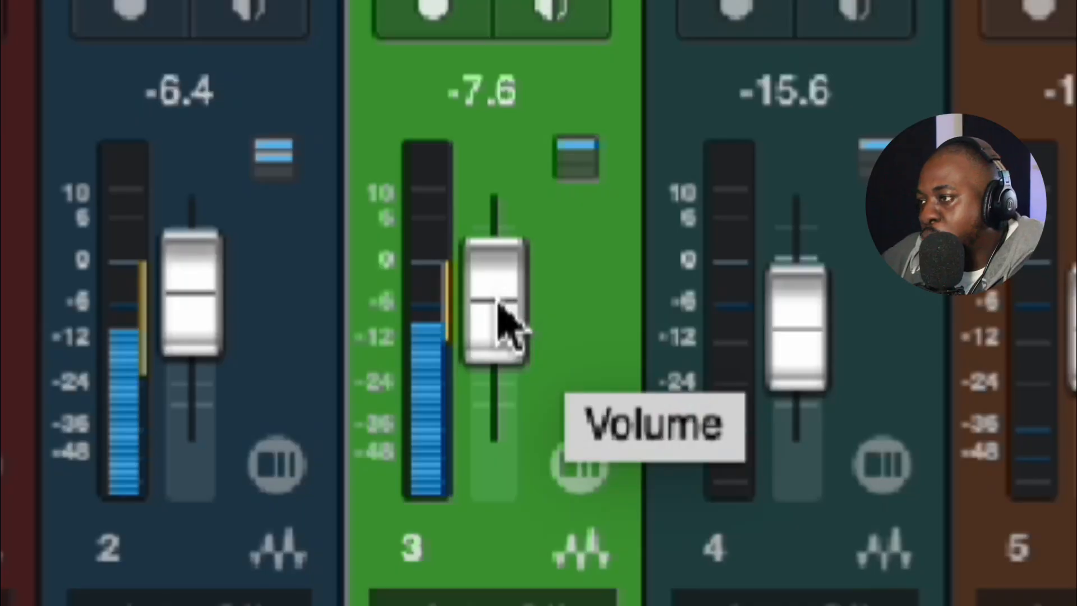
pyautogui.moveTo(499, 309); pyautogui.dragTo(480, 323)
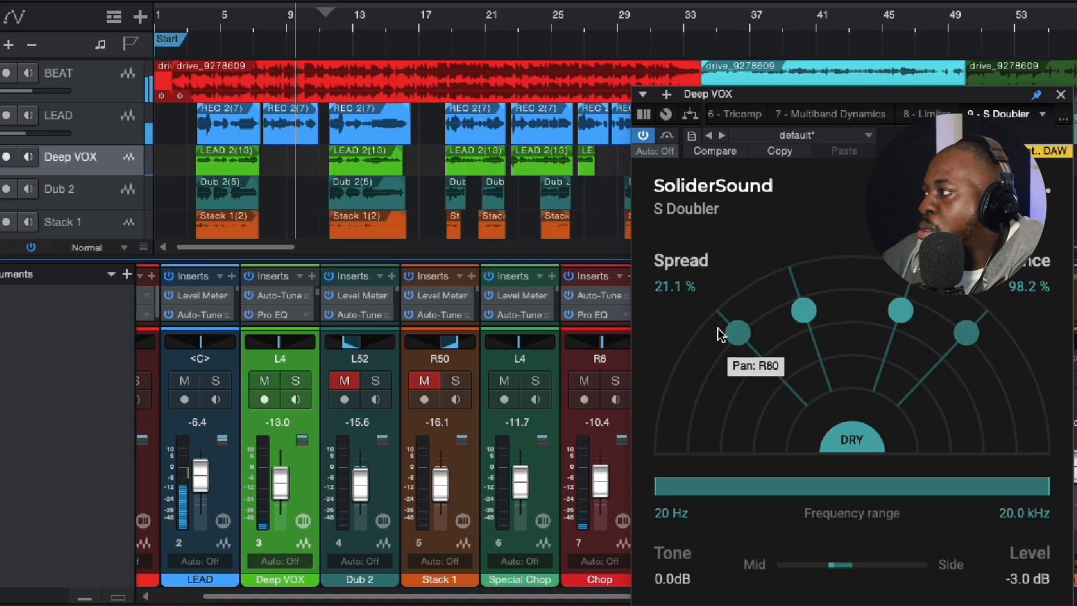
pyautogui.moveTo(718, 331); pyautogui.dragTo(706, 327)
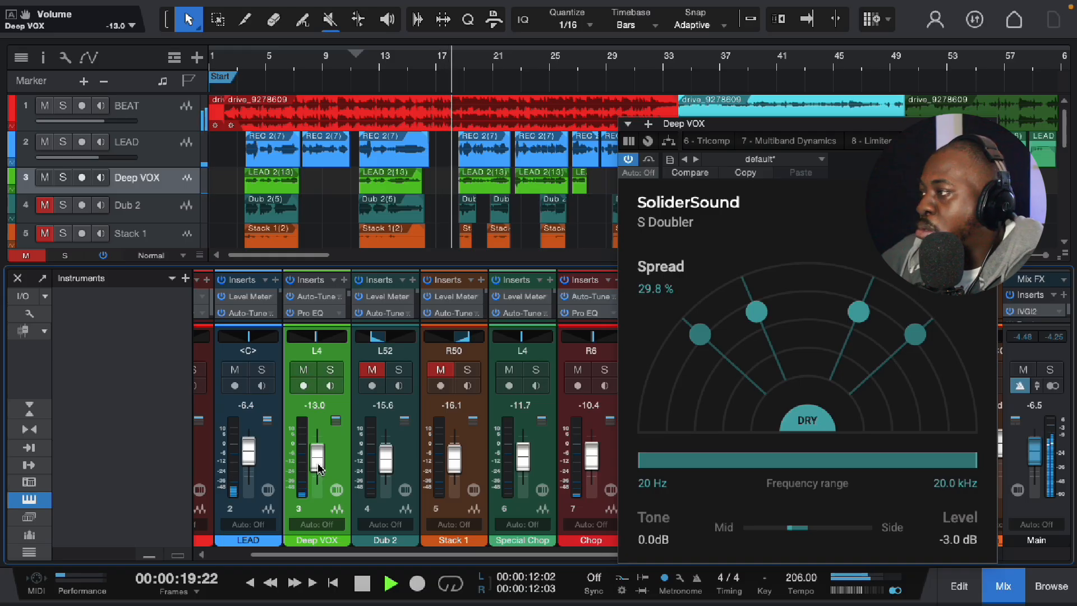
# Set the Deep VOX volume to -12.5 dB in its expanded channel editor and close the editor.
pyautogui.click(337, 490)
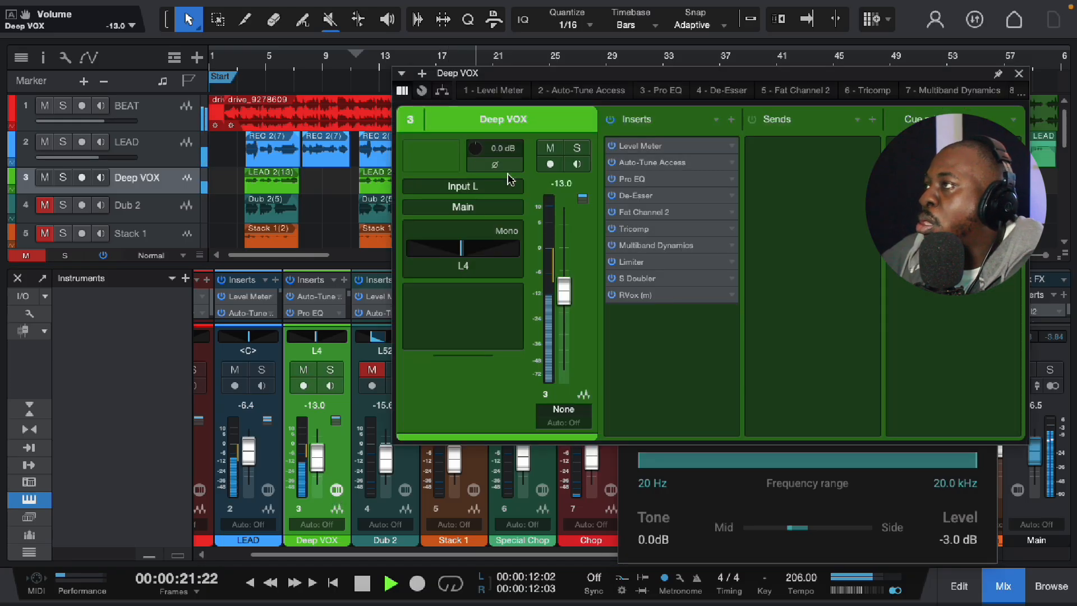
pyautogui.moveTo(521, 75); pyautogui.dragTo(316, 95)
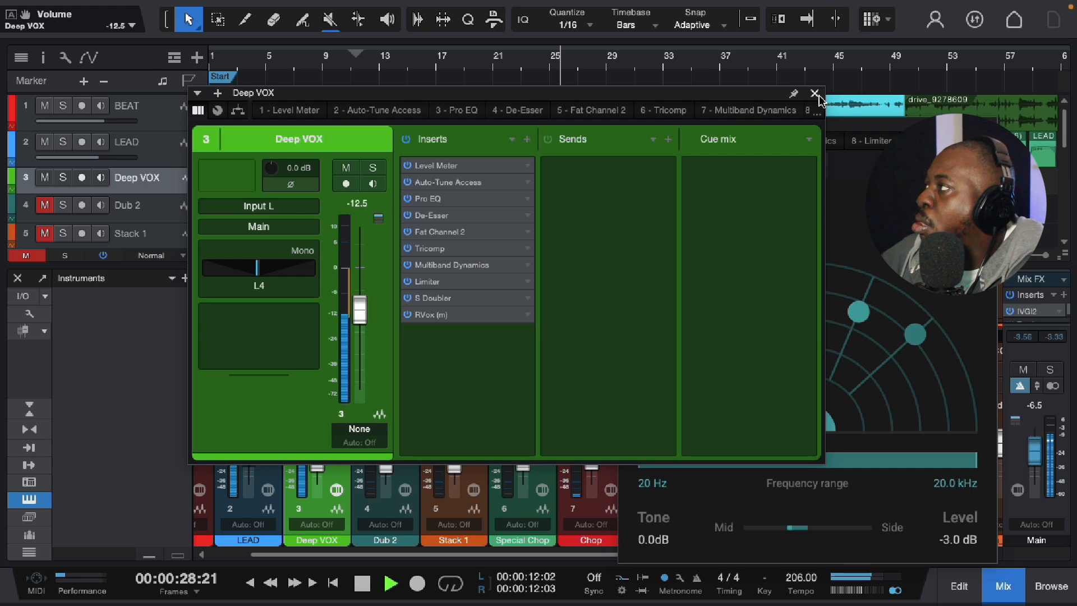
pyautogui.click(815, 96)
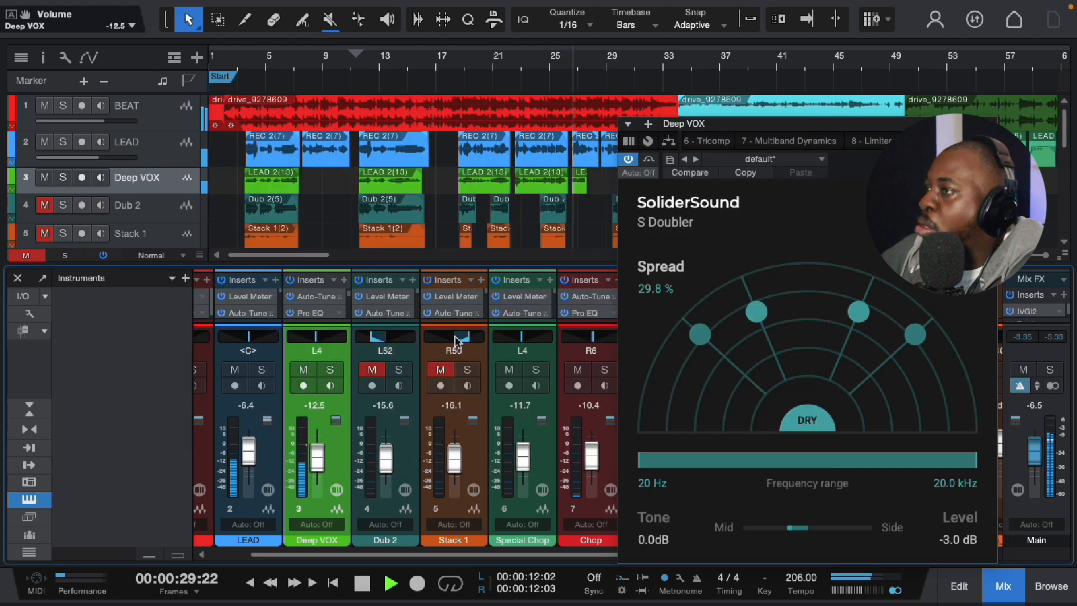
# Reopen the S Doubler insert on the Deep VOX channel for editing and reposition its window over the mixer.
pyautogui.moveTo(260, 251); pyautogui.dragTo(291, 253)
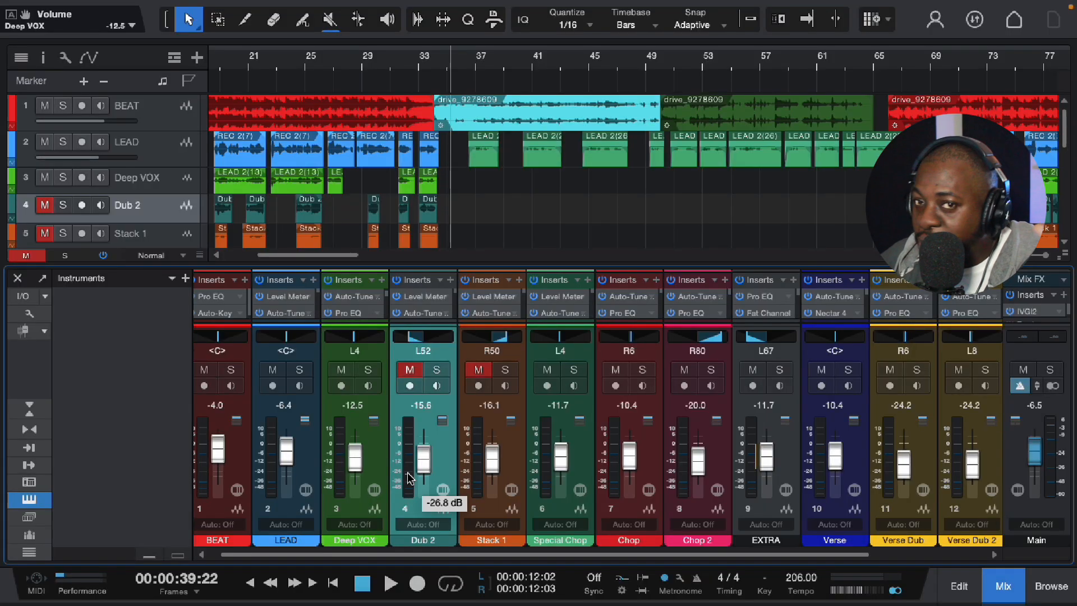
pyautogui.scroll(-2, 359, 313)
pyautogui.rightClick(373, 298)
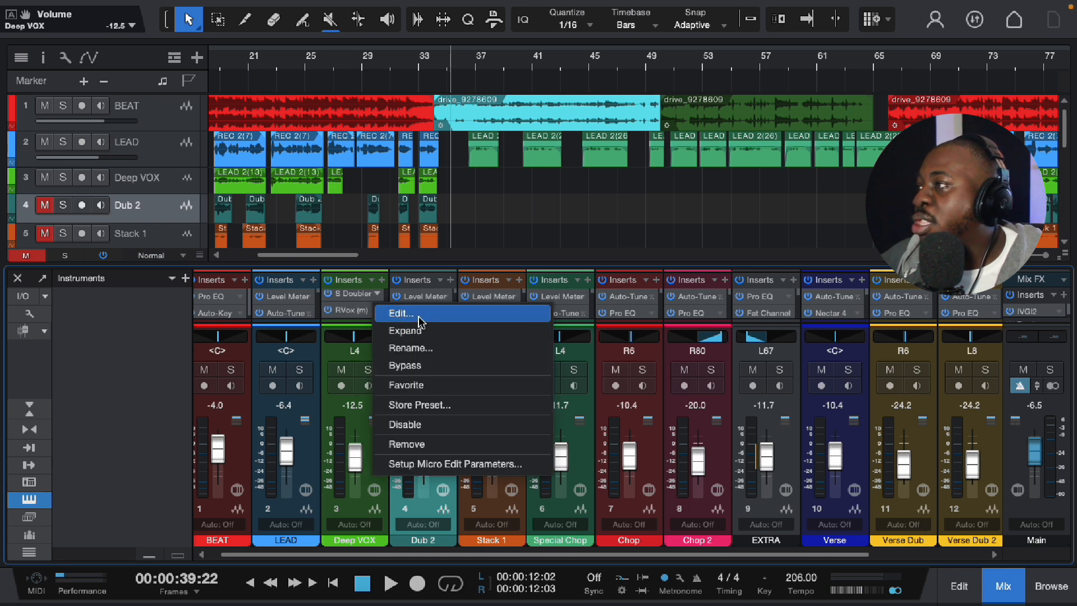
pyautogui.click(421, 321)
pyautogui.moveTo(739, 128); pyautogui.dragTo(432, 126)
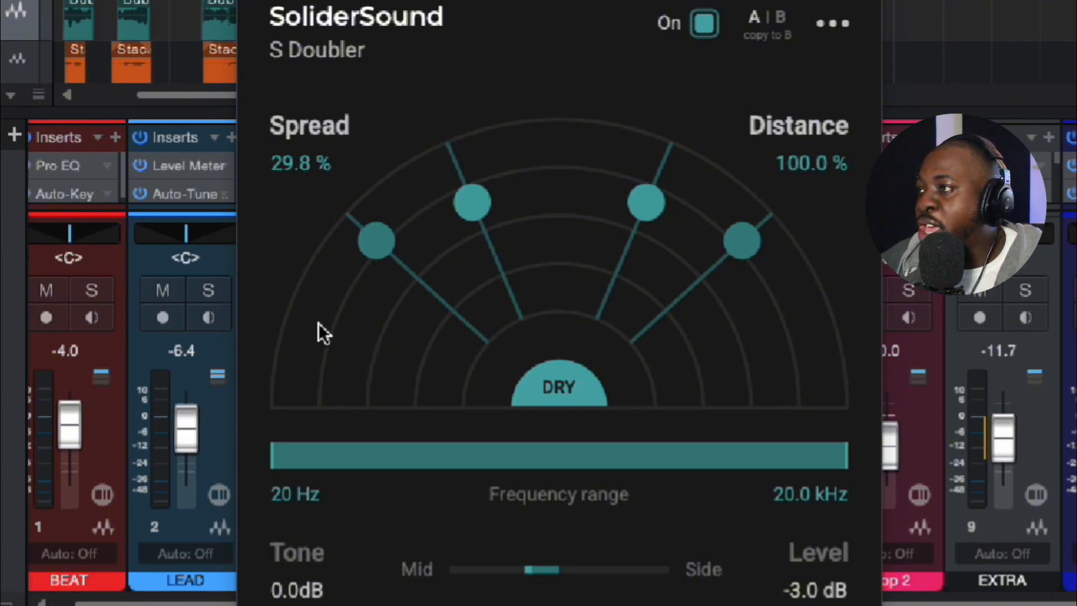
# Widen S Doubler's Spread to 80.0 % and open its preset list.
pyautogui.moveTo(363, 244); pyautogui.dragTo(279, 424)
pyautogui.moveTo(737, 290); pyautogui.dragTo(726, 254)
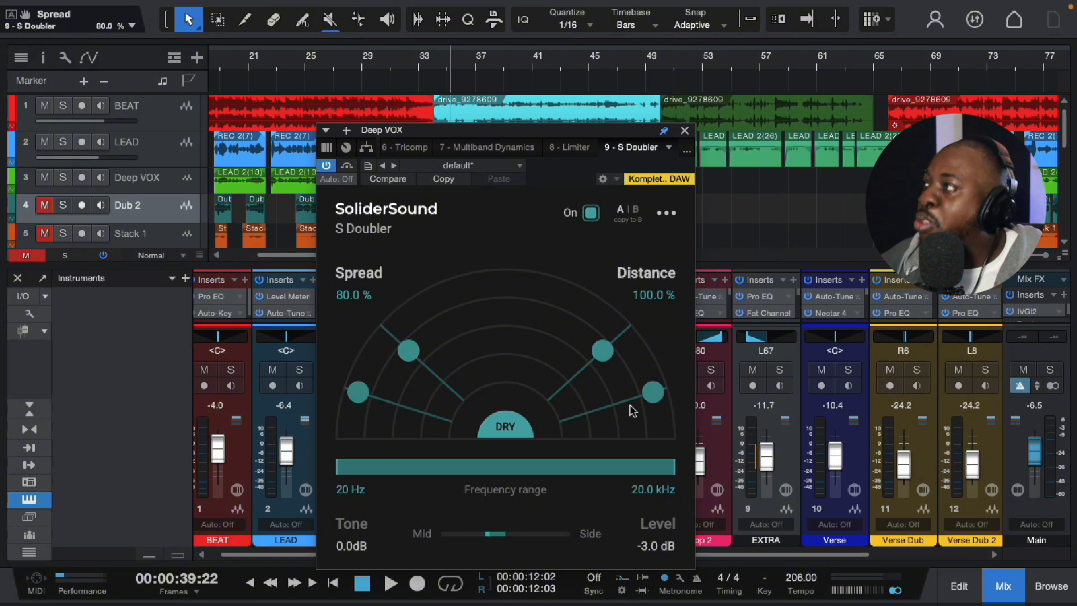
pyautogui.click(509, 164)
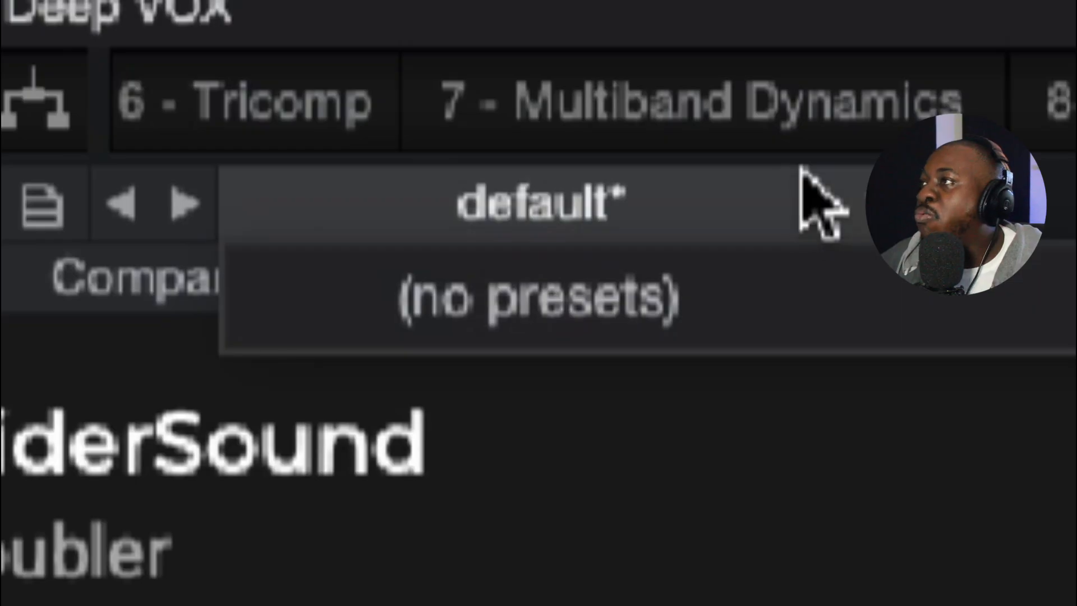